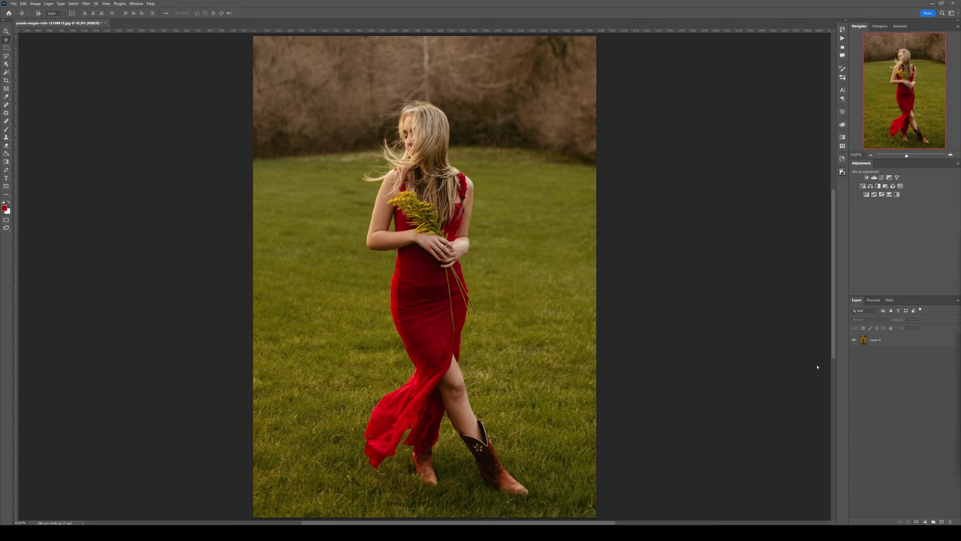
- Duplicate Layer 0 with Ctrl+J to create Layer 0 copy above it
click(891, 344)
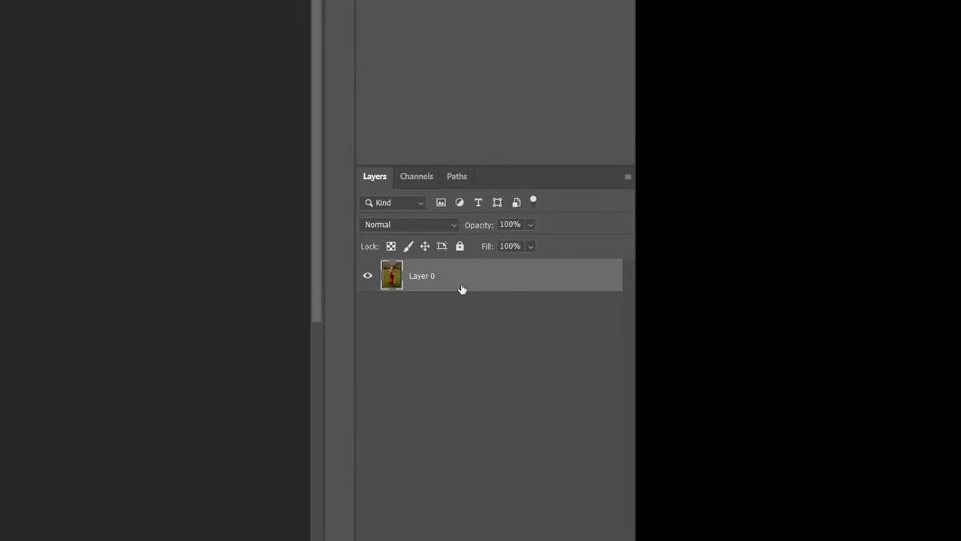
key(ctrl+j)
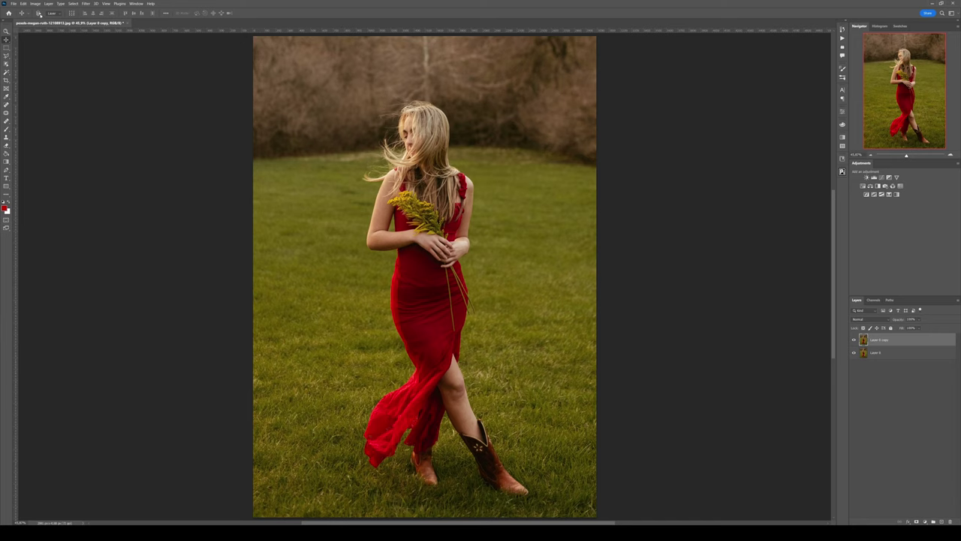
- Invert Layer 0 copy into a negative using Image > Adjustments > Invert
click(37, 4)
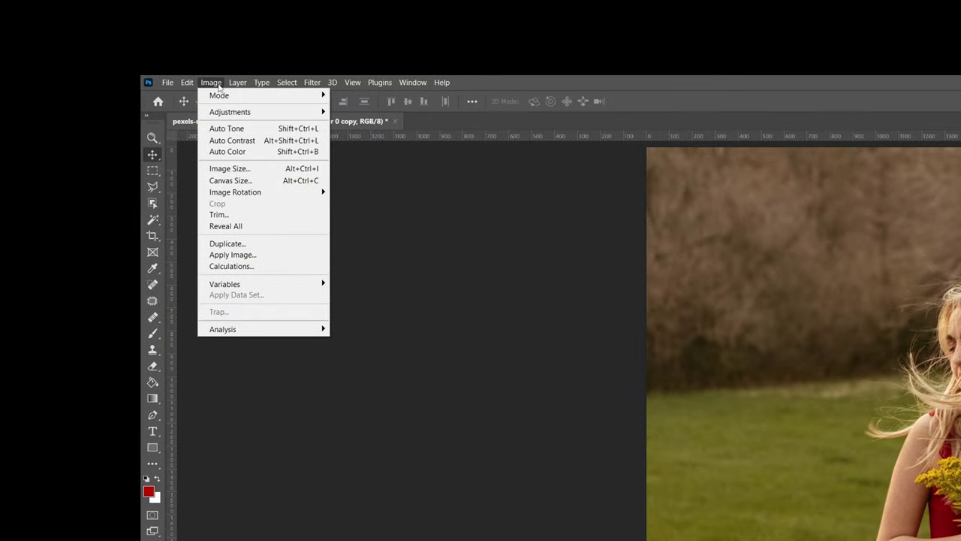
mouse_move(229, 112)
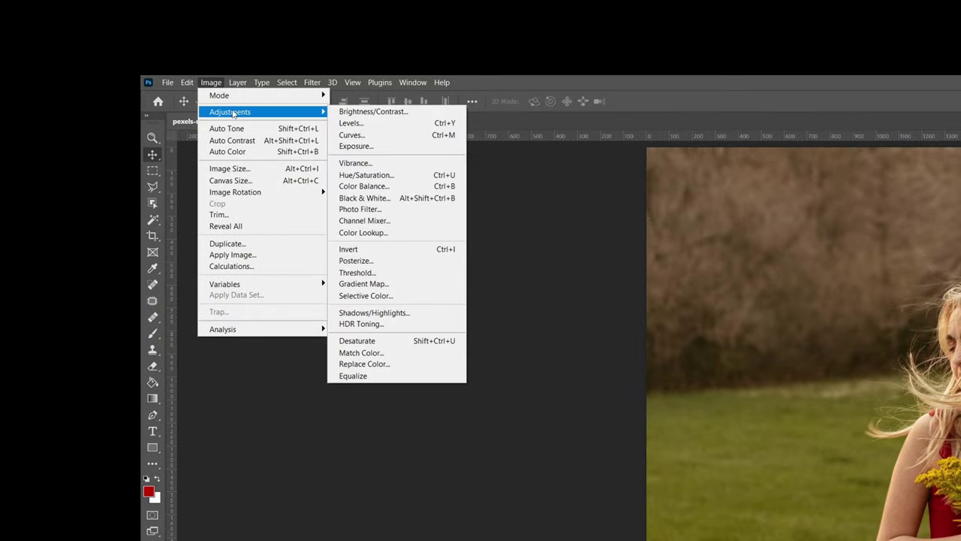
click(409, 256)
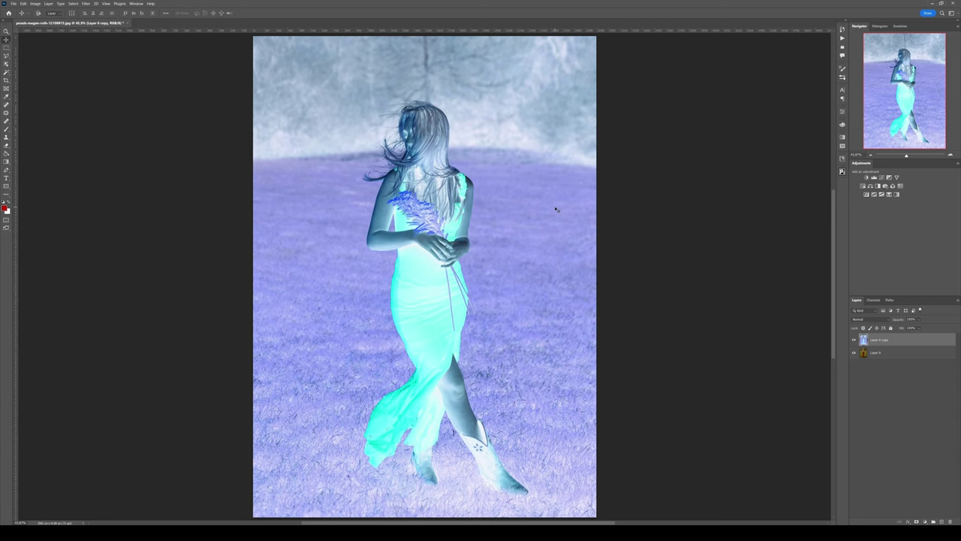
alt+scroll(461, 262, down, 1)
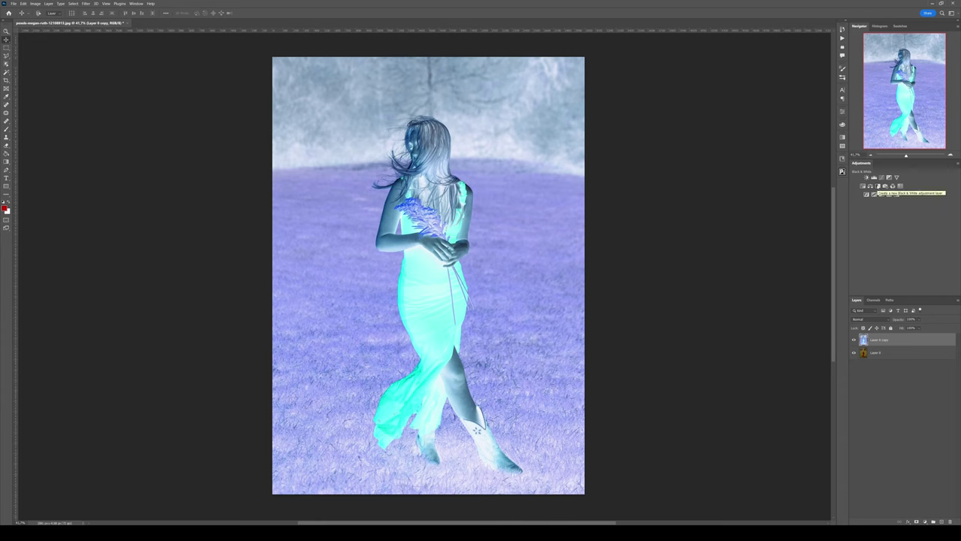
- Add a Black & White adjustment layer with the Blues slider lowered to darken the dress
click(874, 192)
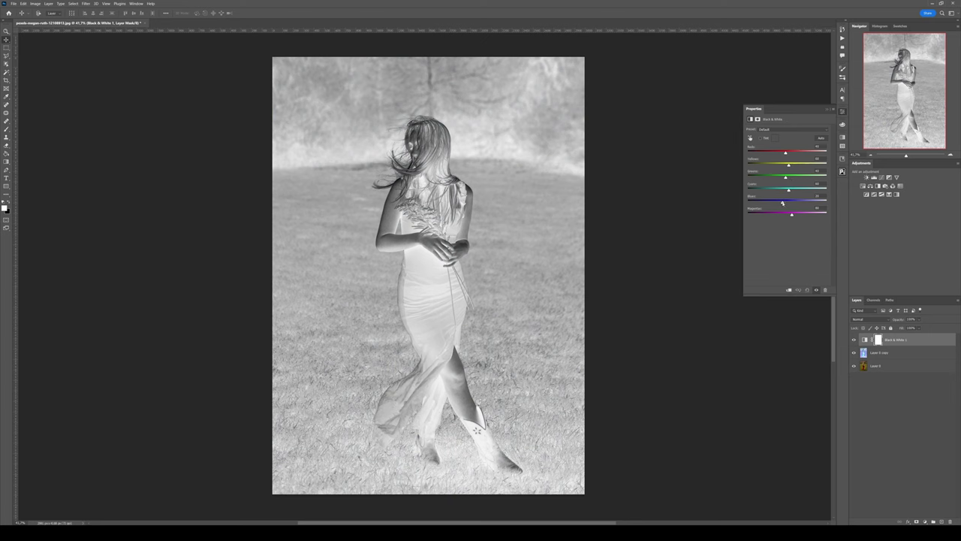
mouse_move(782, 204)
mouse_down()
mouse_move(772, 203)
mouse_move(787, 203)
mouse_move(779, 193)
mouse_up()
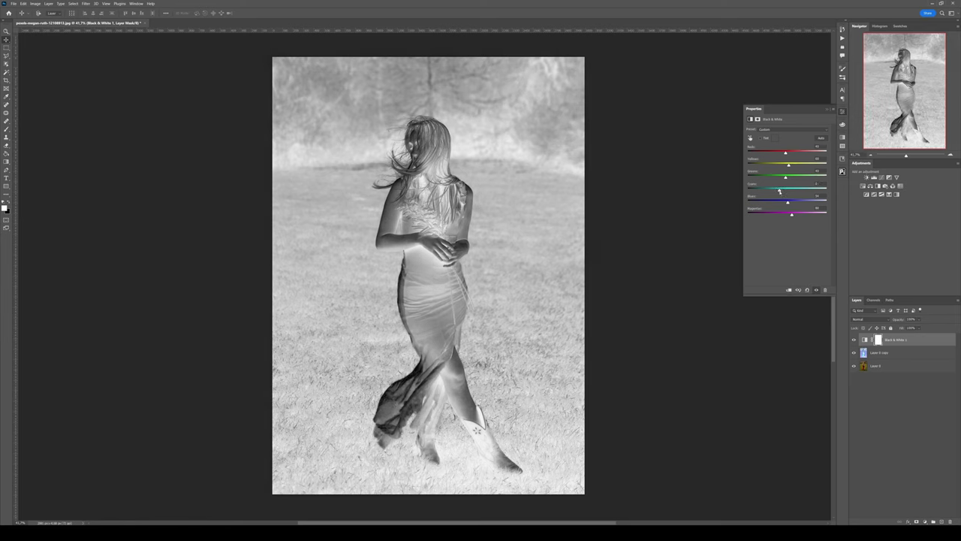
click(501, 287)
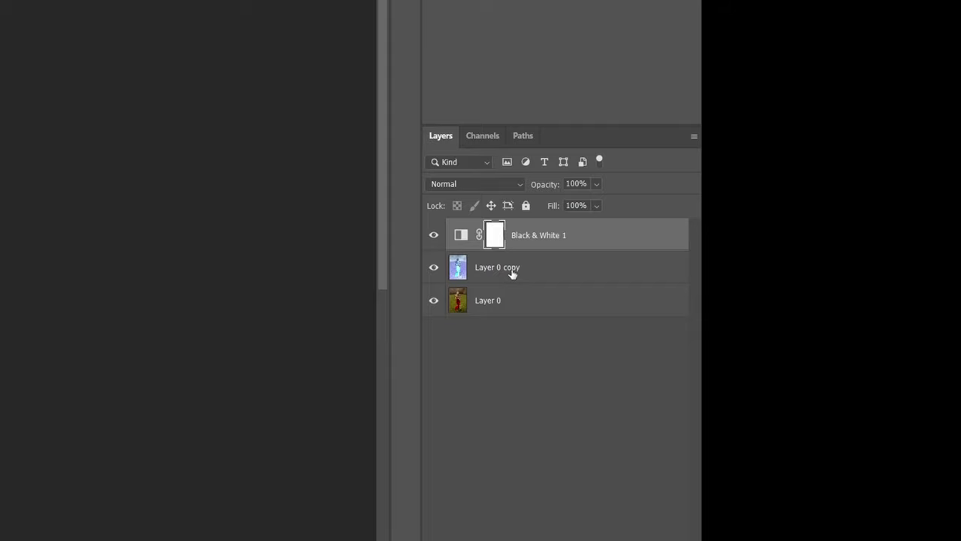
- Select Layer 0 copy and Black & White 1, then stamp visible into new Layer 1
shift+click(512, 269)
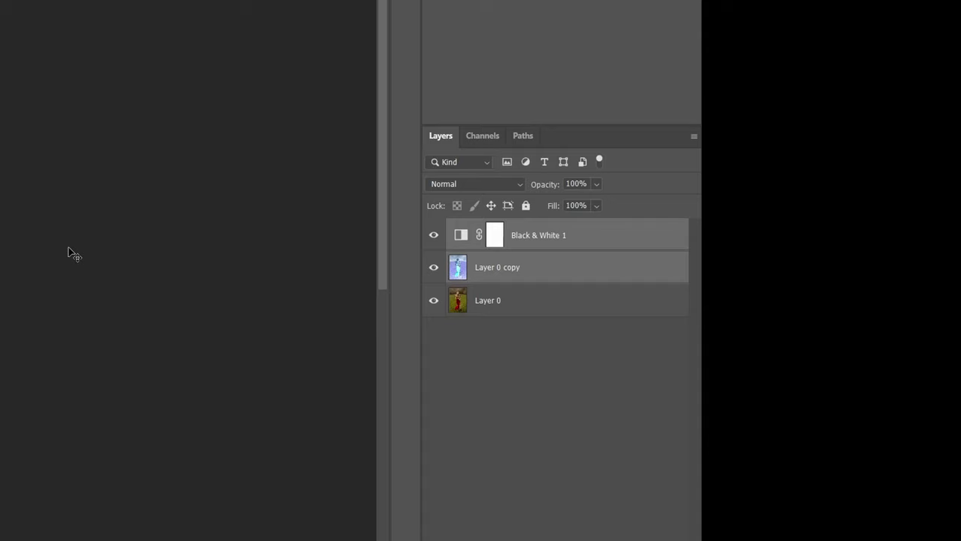
key(ctrl+shift+alt+e)
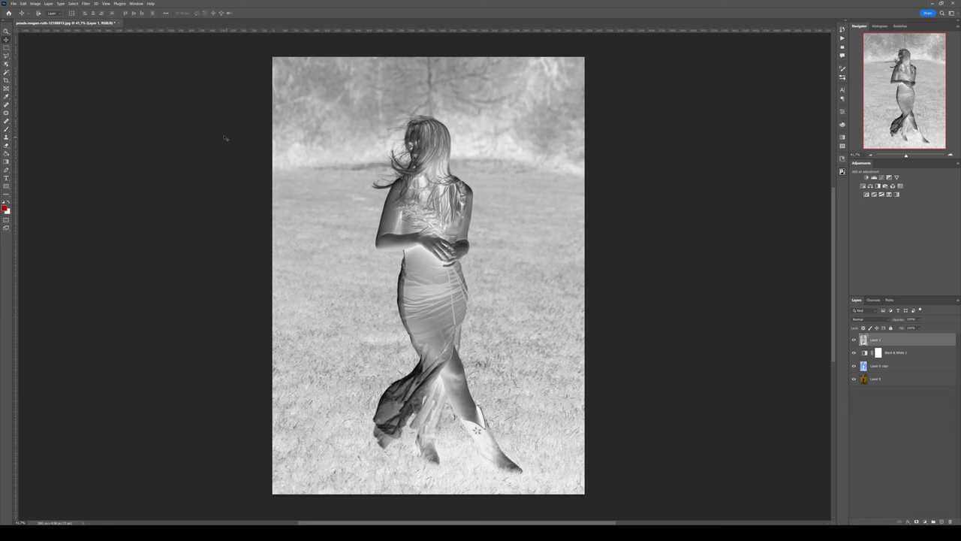
- Apply a Gaussian Blur of about 64 pixels radius to Layer 1
click(87, 3)
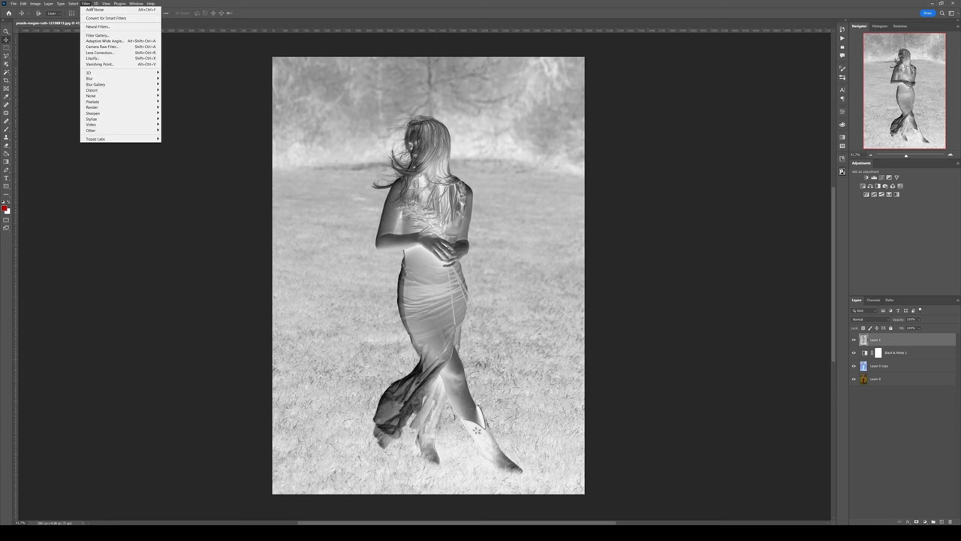
mouse_move(102, 79)
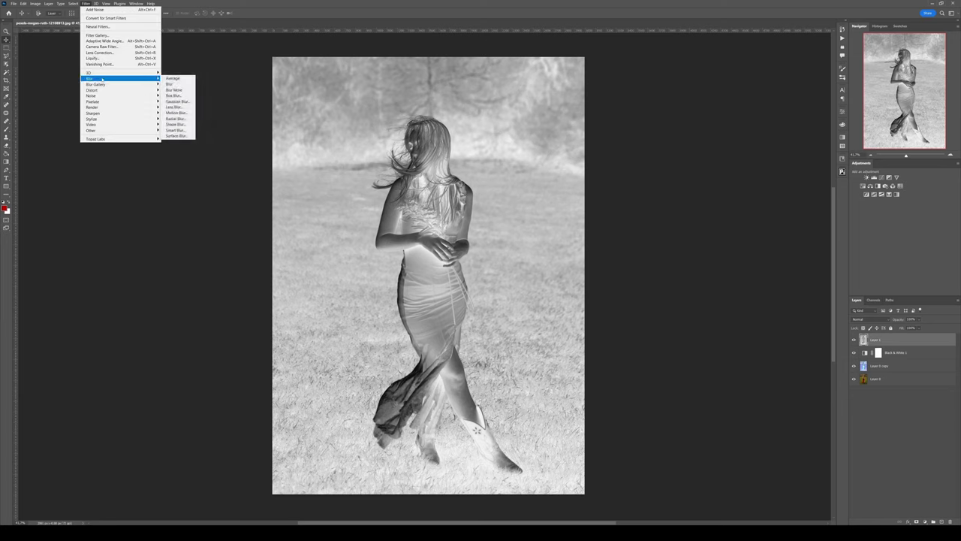
click(177, 101)
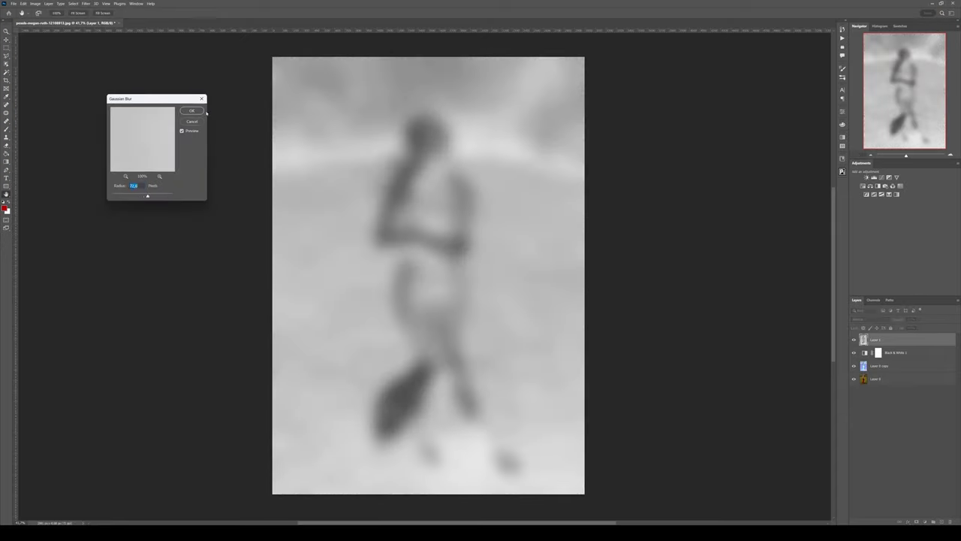
drag(147, 196, 148, 197)
click(196, 112)
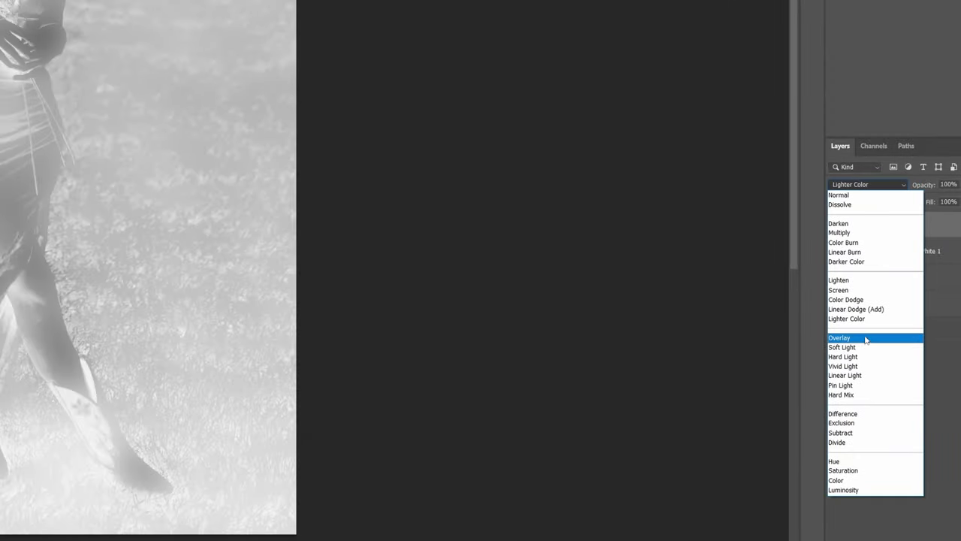
- Set Layer 1 to Overlay blend mode at 58% opacity
click(865, 339)
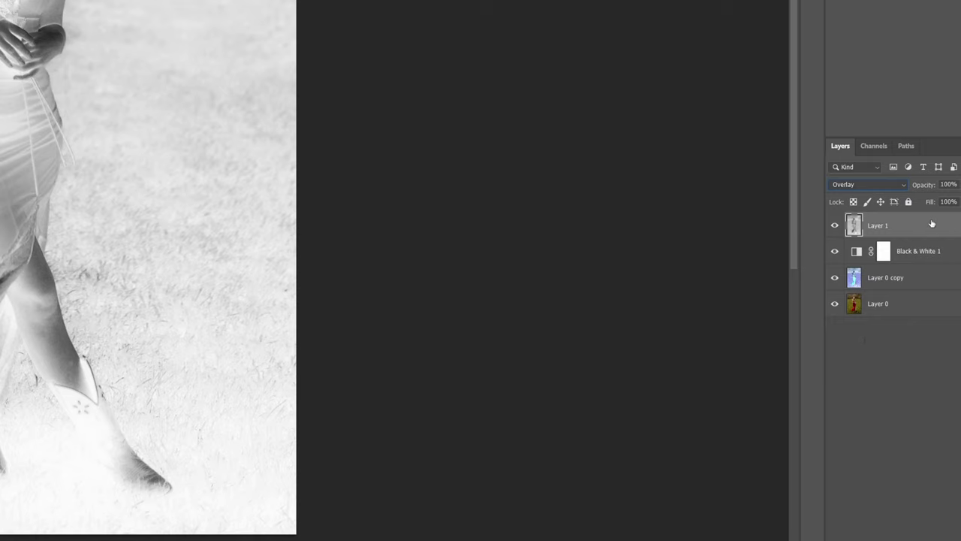
drag(928, 187, 898, 192)
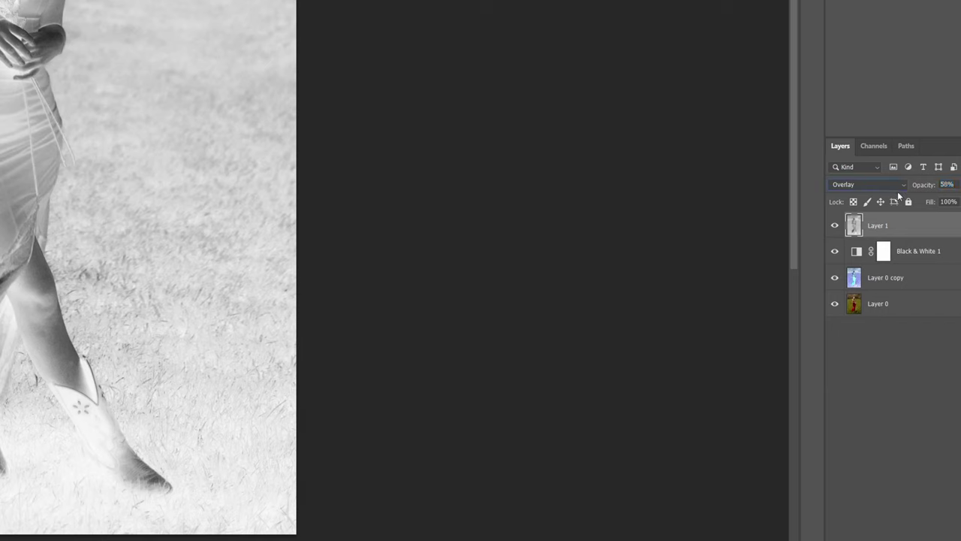
click(946, 184)
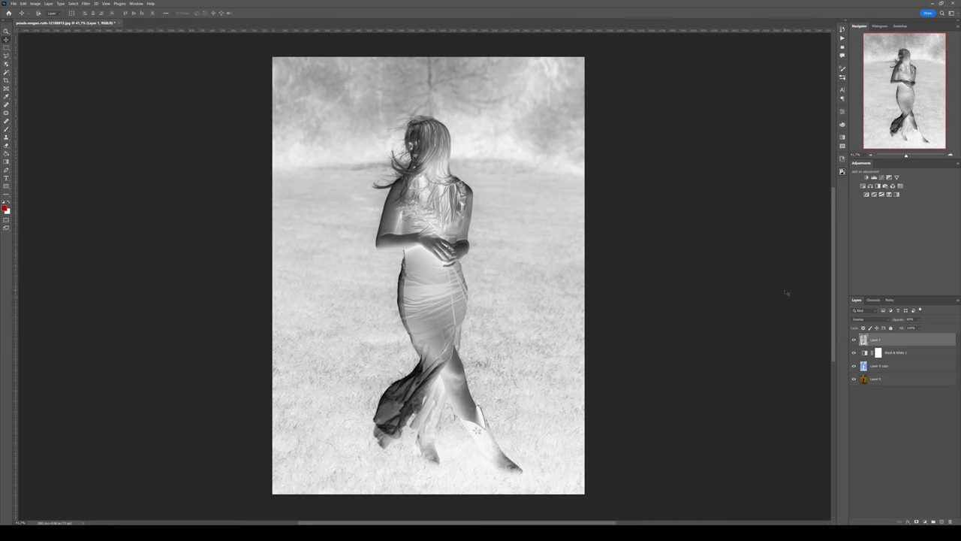
- Add a Photo Filter adjustment layer using the Cyan filter with adjusted density
click(926, 522)
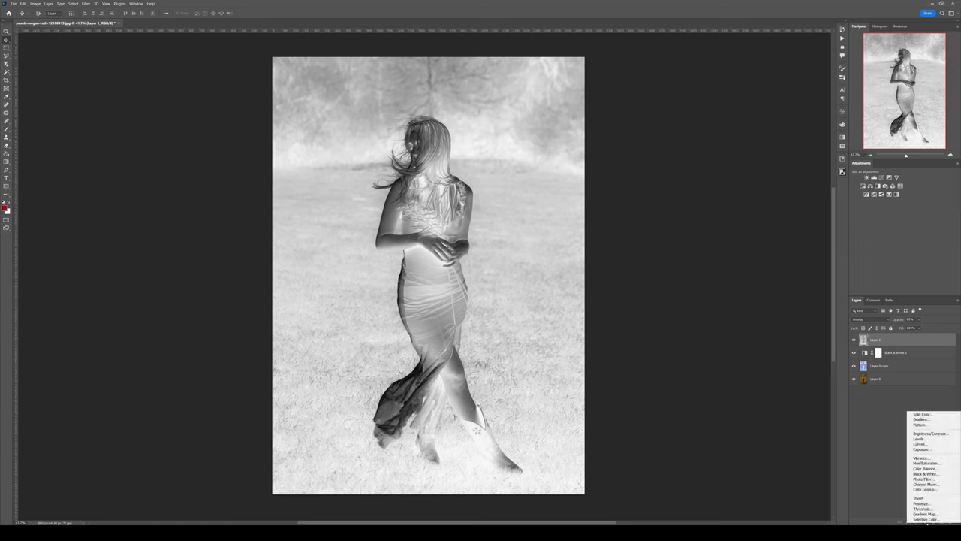
click(924, 479)
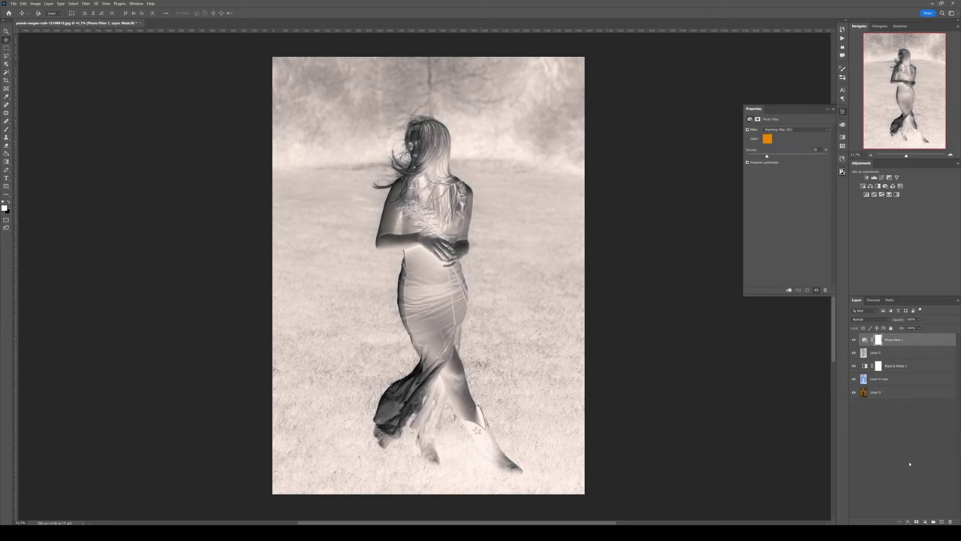
click(788, 130)
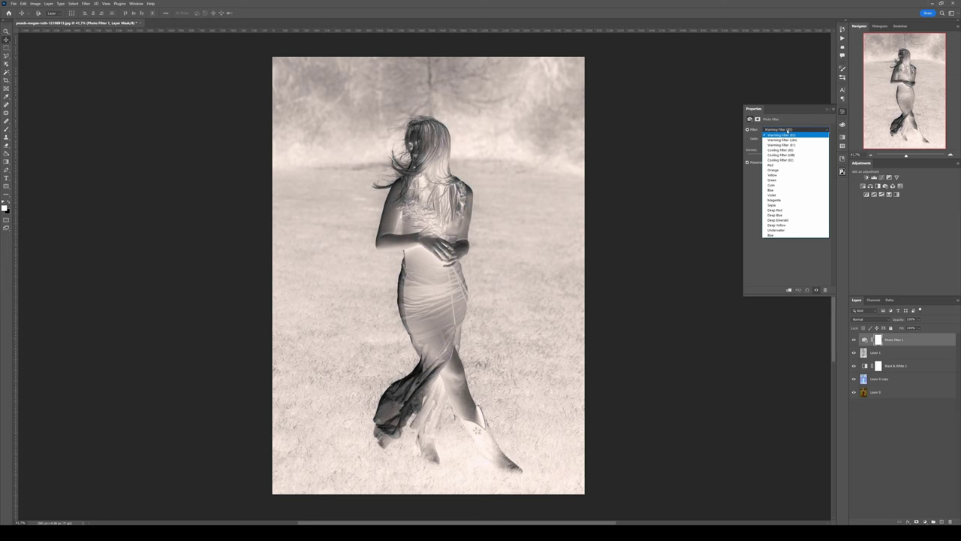
click(775, 185)
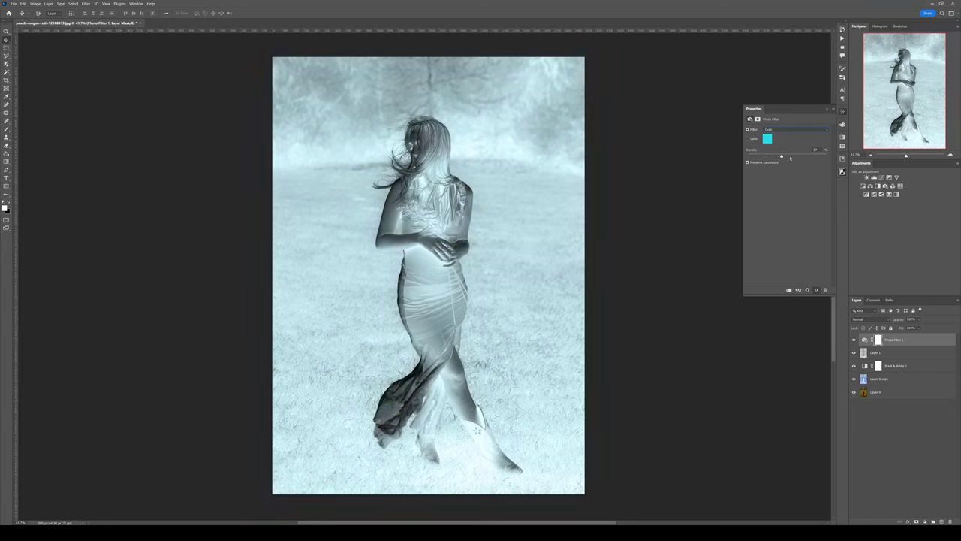
drag(791, 158, 763, 157)
click(841, 111)
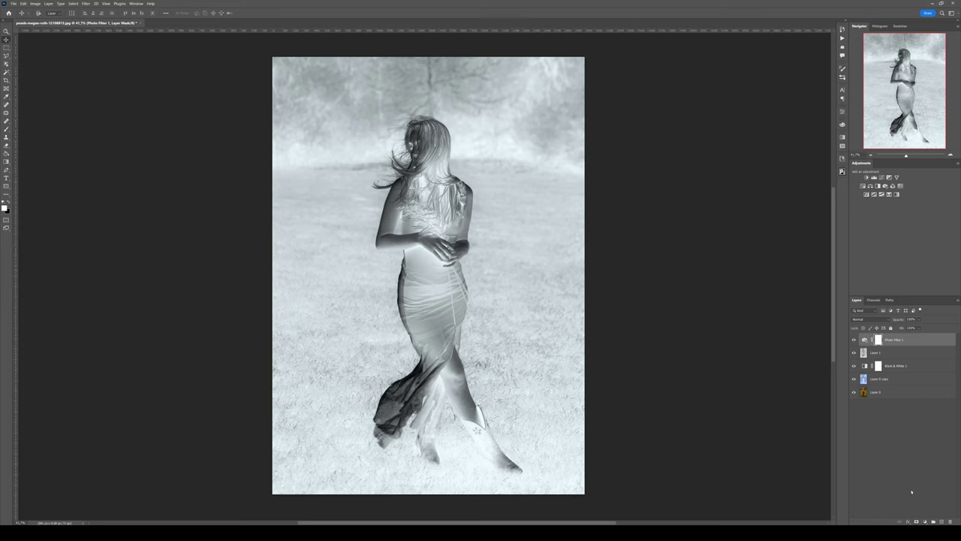
- Create new Layer 2 on top and fill it with 50% Gray via Edit > Fill
key(ctrl+shift+alt+e)
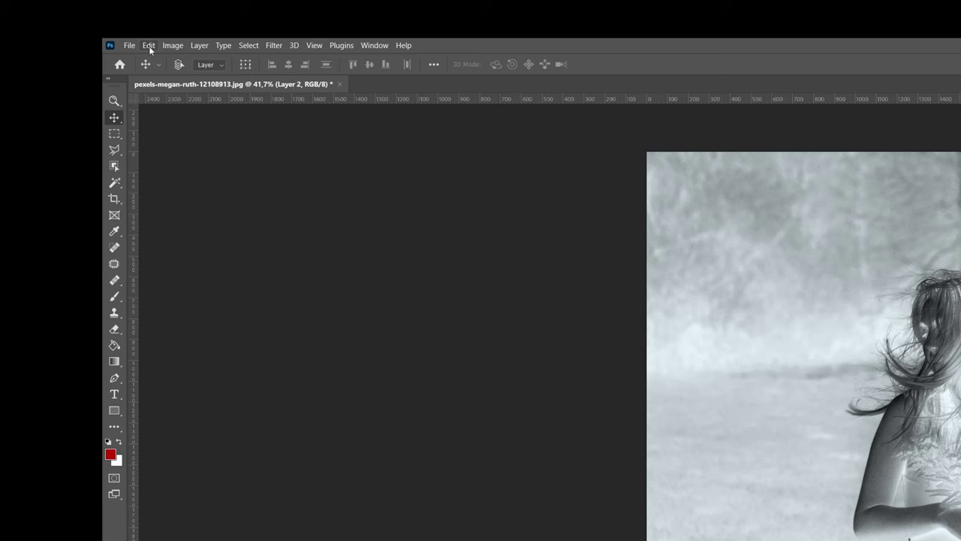
click(23, 4)
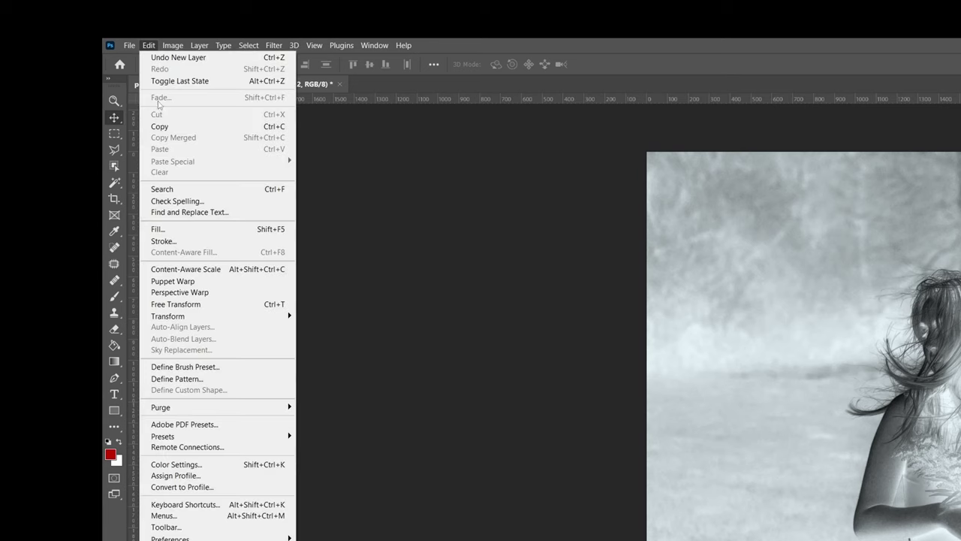
click(159, 229)
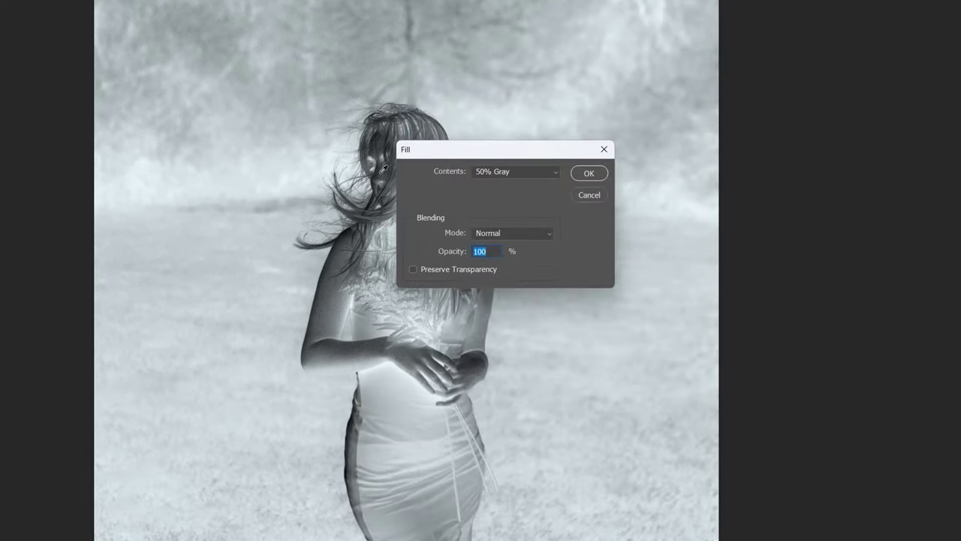
click(526, 173)
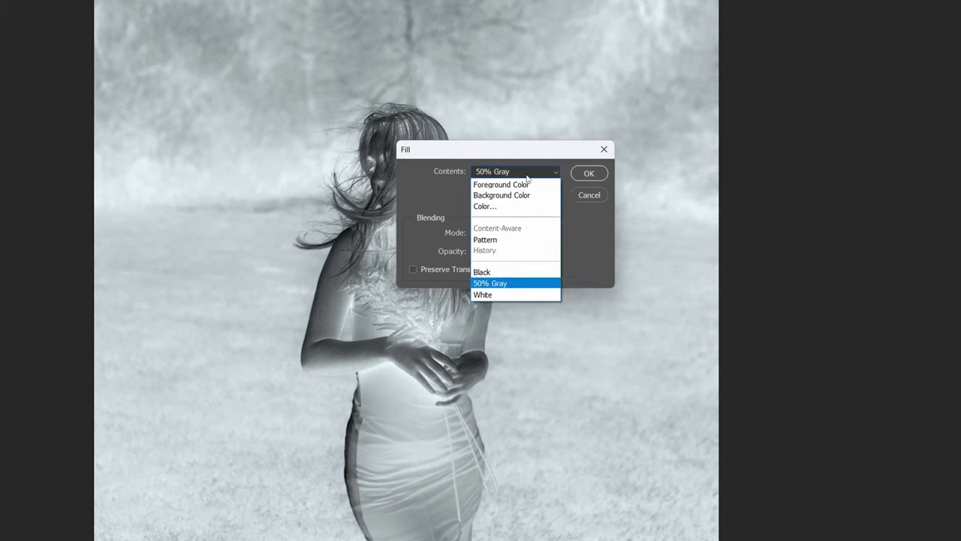
click(515, 284)
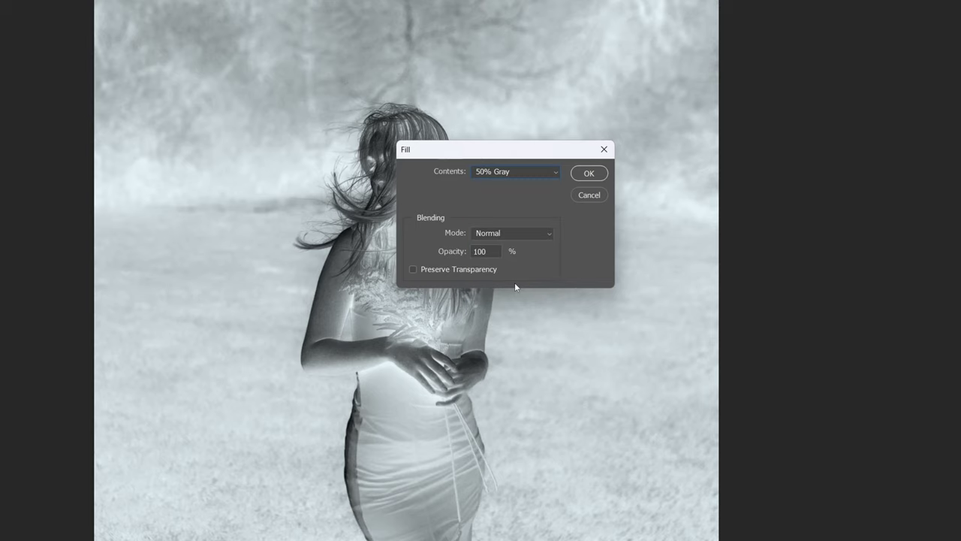
click(589, 174)
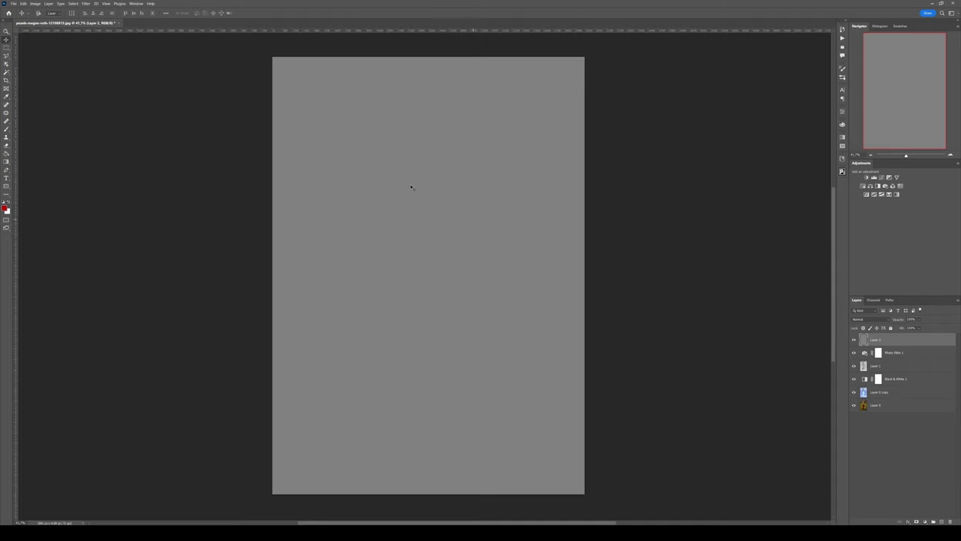
- Add monochromatic Gaussian noise at about 22% to the gray Layer 2
click(85, 4)
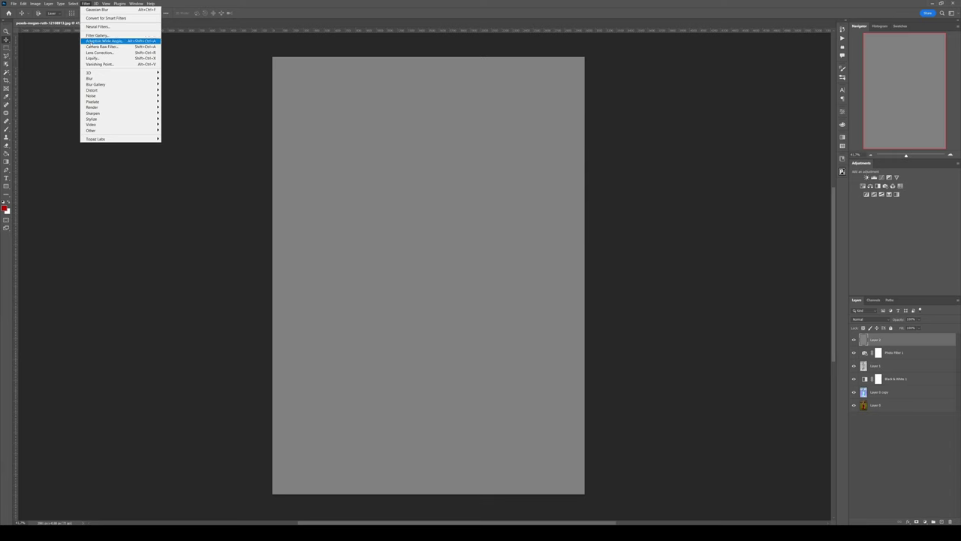
mouse_move(98, 95)
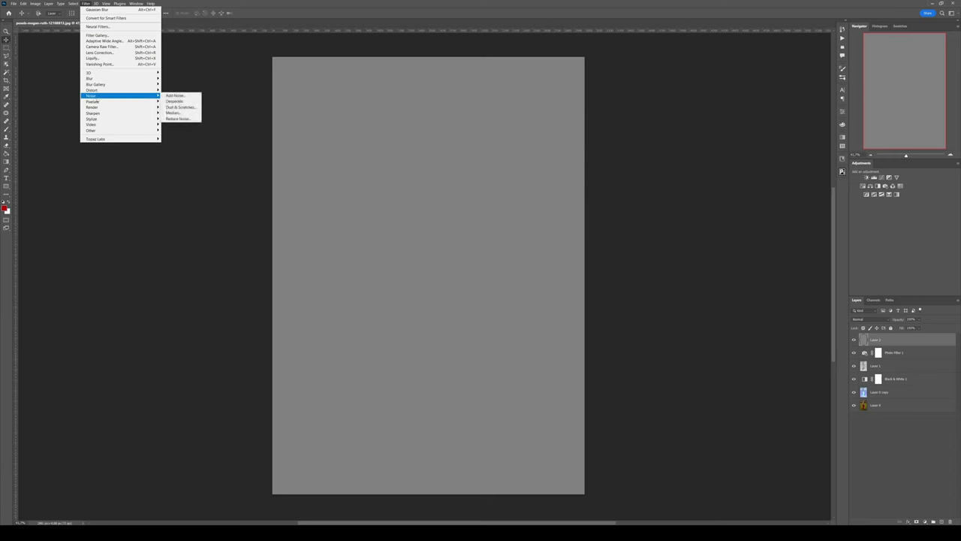
click(181, 97)
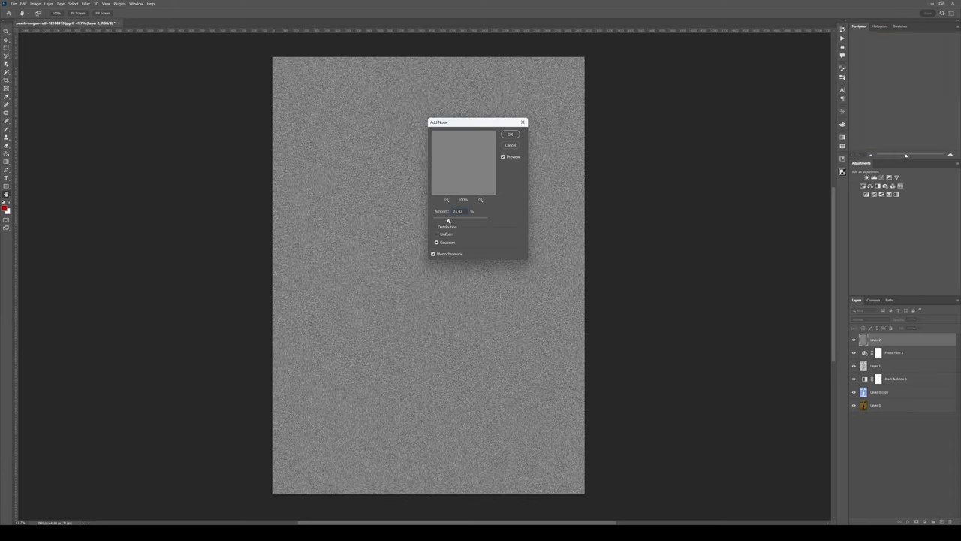
drag(449, 220, 450, 220)
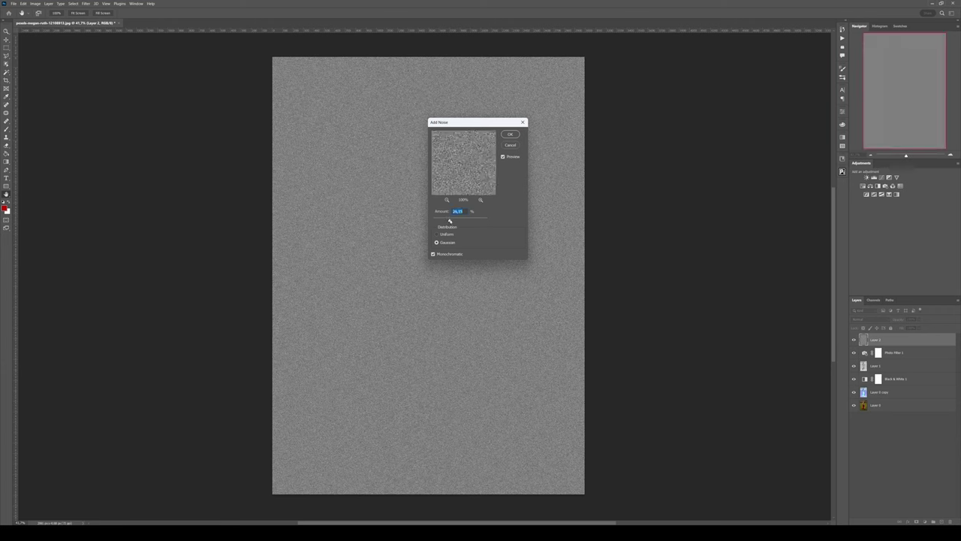
click(510, 135)
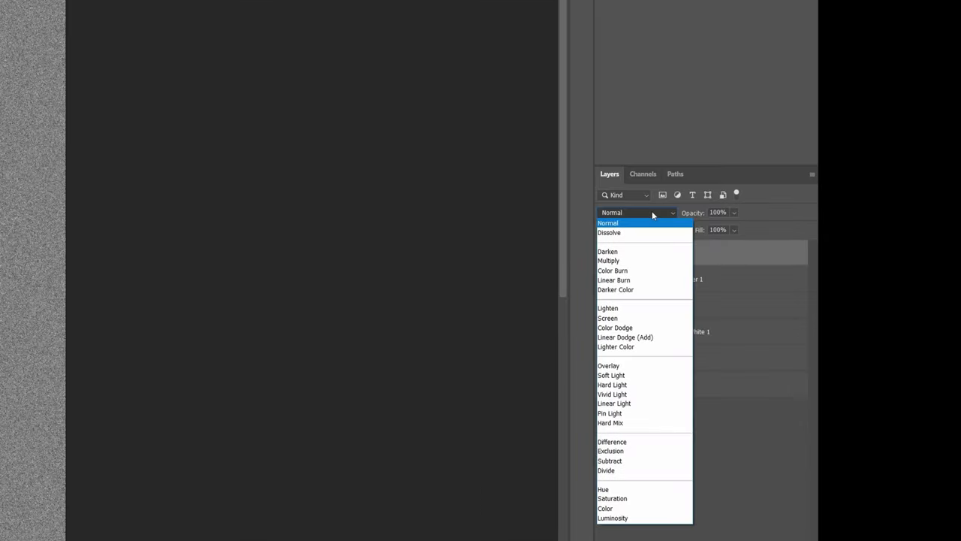
- Set the noisy gray Layer 2 to Overlay blend mode
click(634, 368)
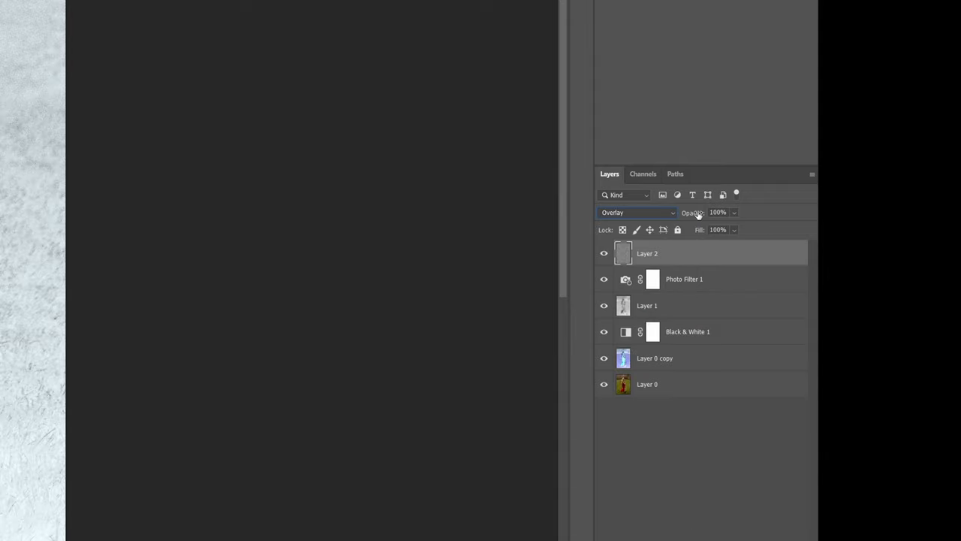